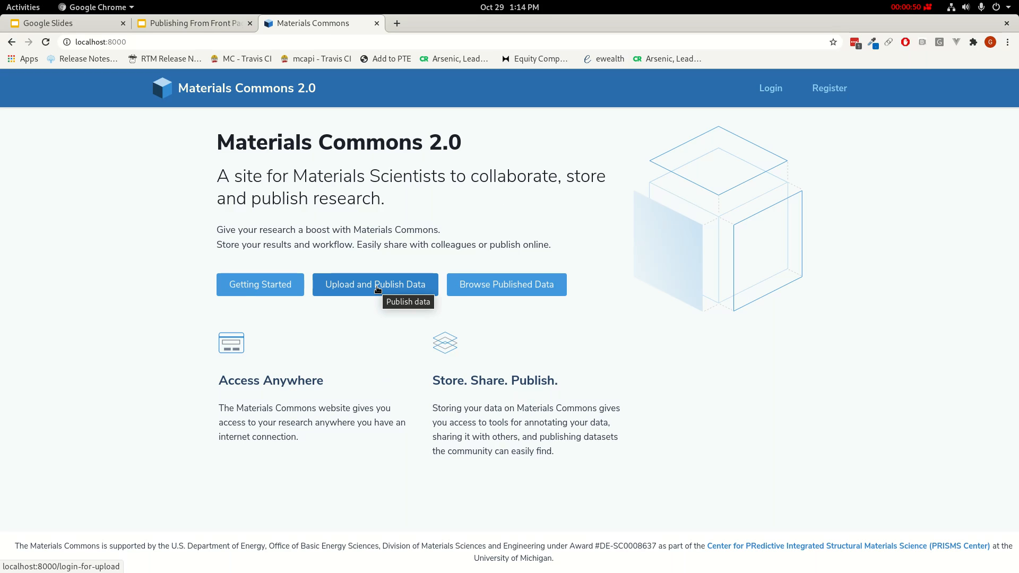
Start registering an account for uploading and publishing data, filling in the account's name and e-mail address.
{"action": "left_click", "coordinate": [377, 288]}
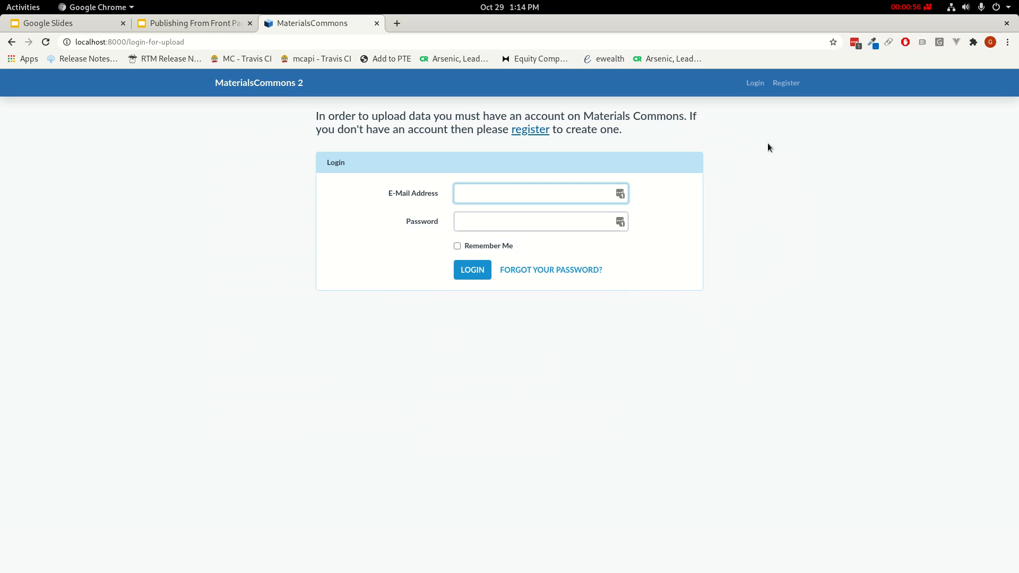
{"action": "left_click", "coordinate": [537, 130]}
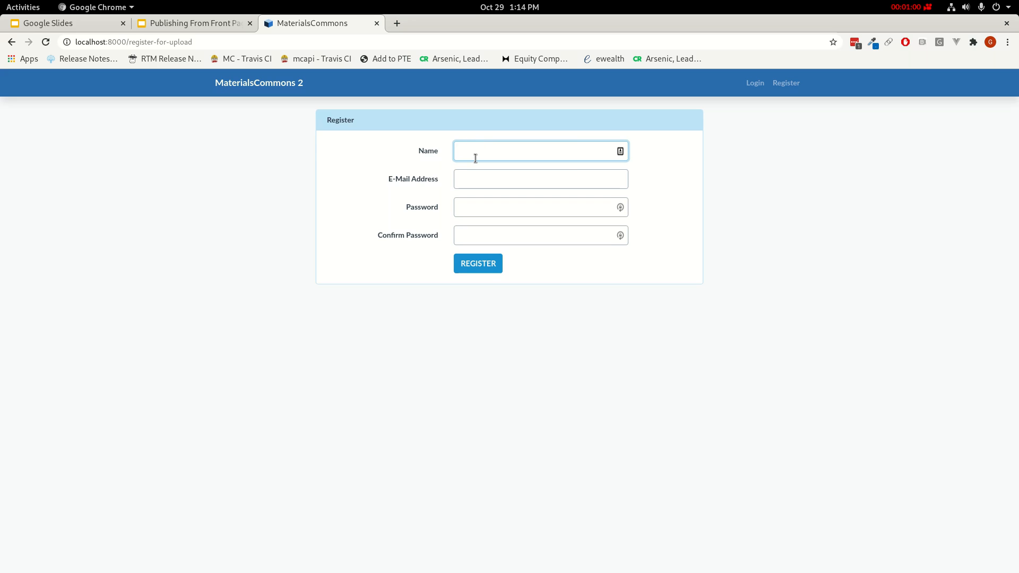
{"action": "type", "text": "Demo"}
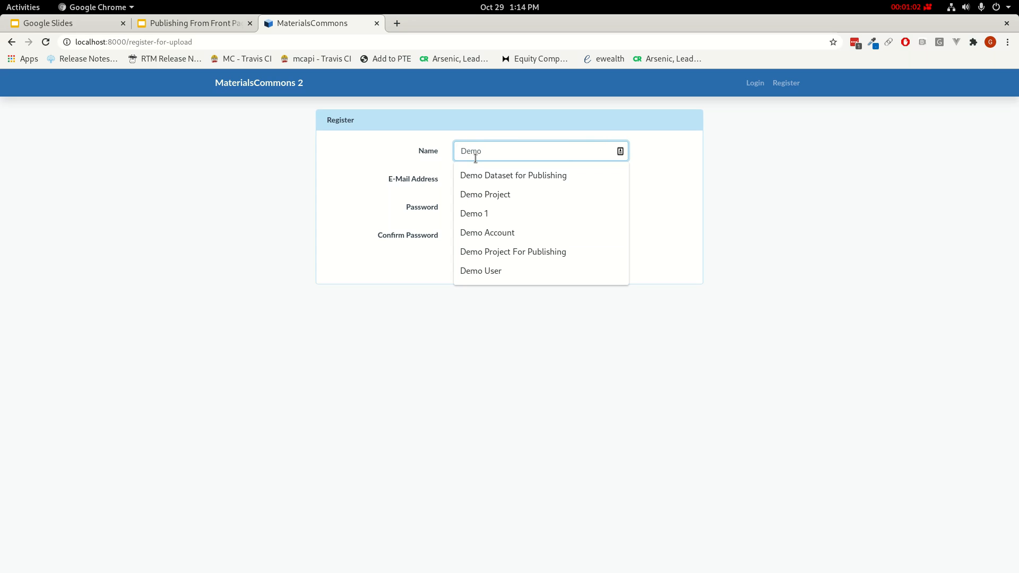
{"action": "type", "text": " User"}
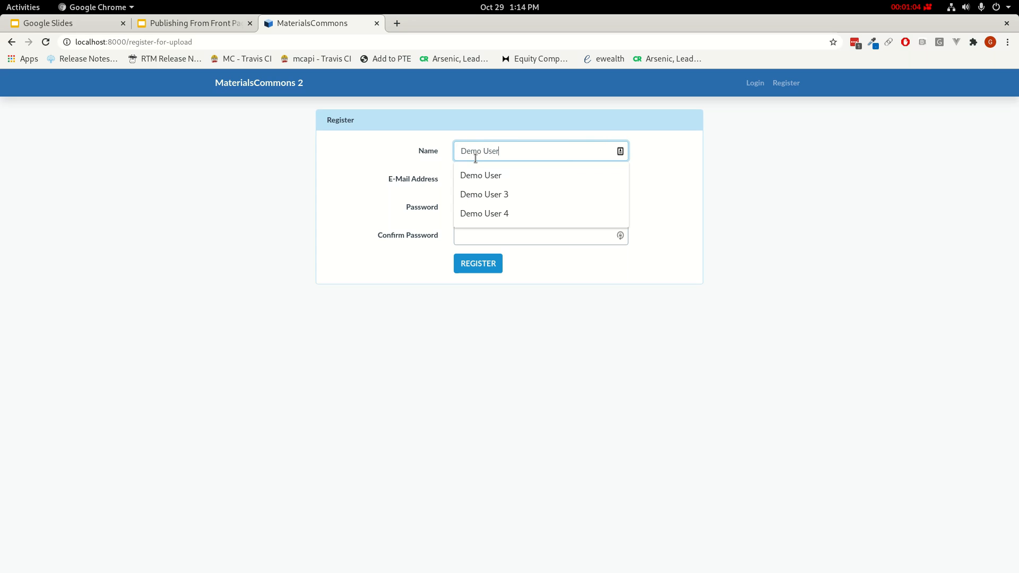
{"action": "left_click", "coordinate": [451, 169]}
{"action": "left_click", "coordinate": [481, 178]}
{"action": "type", "text": "de"}
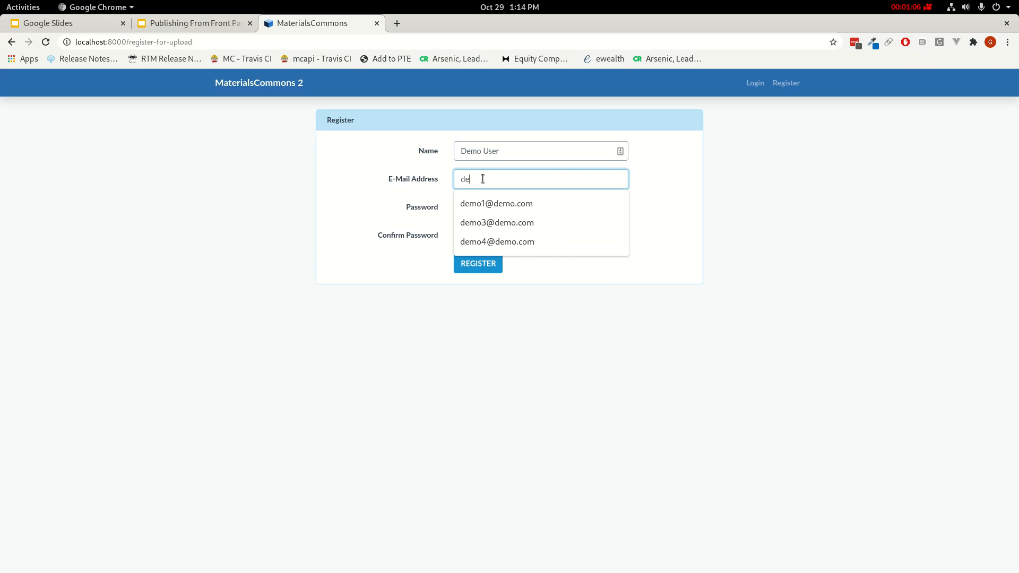
{"action": "key", "text": "Down"}
{"action": "key", "text": "Return"}
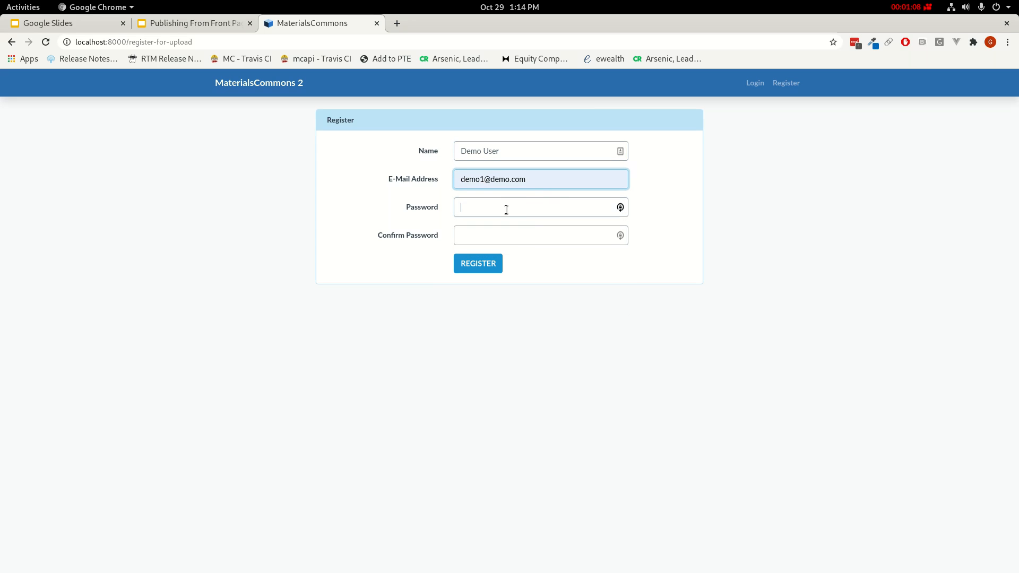
Enter and confirm the account password and submit the registration.
{"action": "left_click", "coordinate": [506, 209]}
{"action": "type", "text": "passwor"}
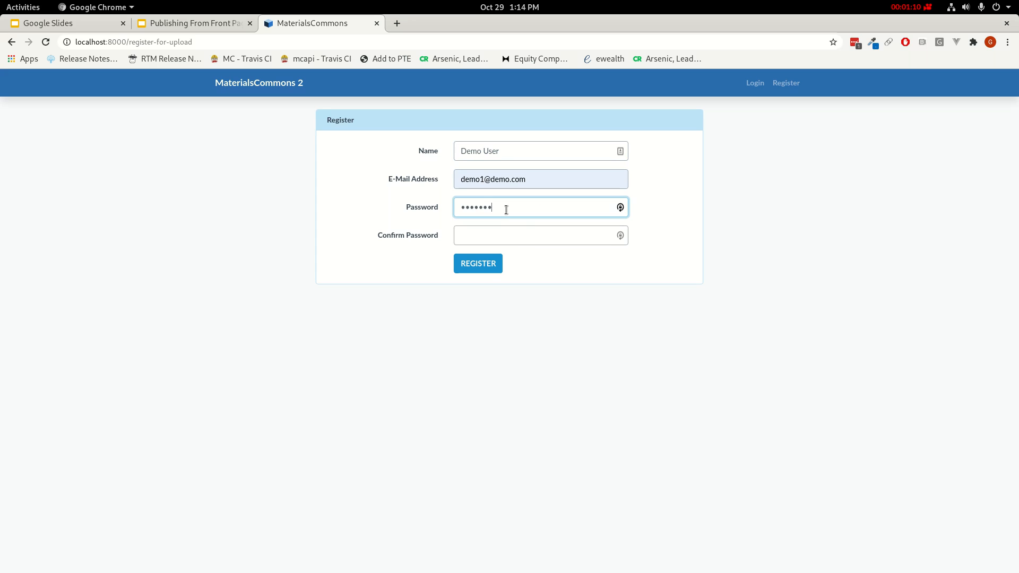
{"action": "left_click", "coordinate": [484, 229]}
{"action": "type", "text": "passwo"}
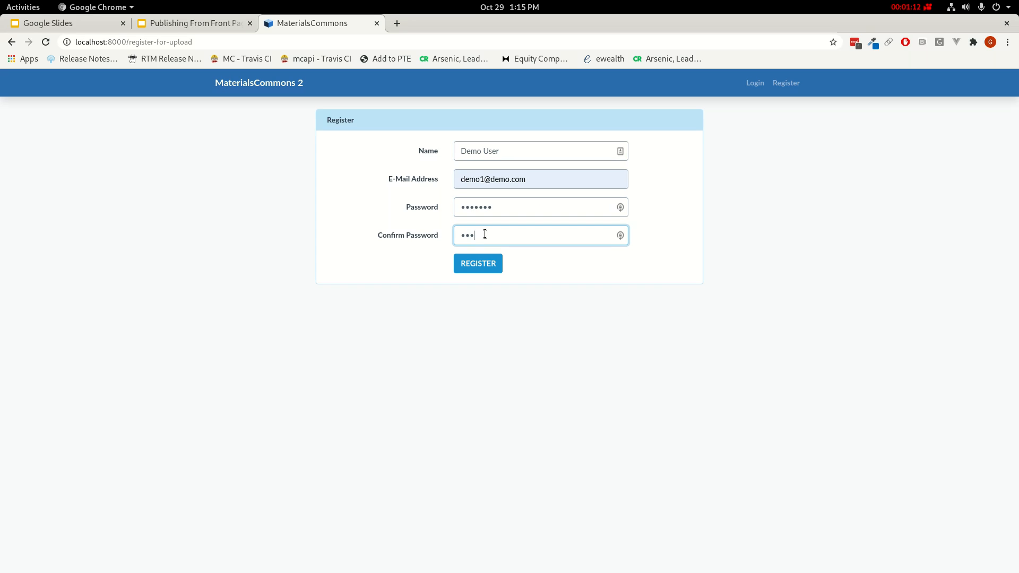
{"action": "type", "text": "r"}
{"action": "left_click", "coordinate": [478, 264]}
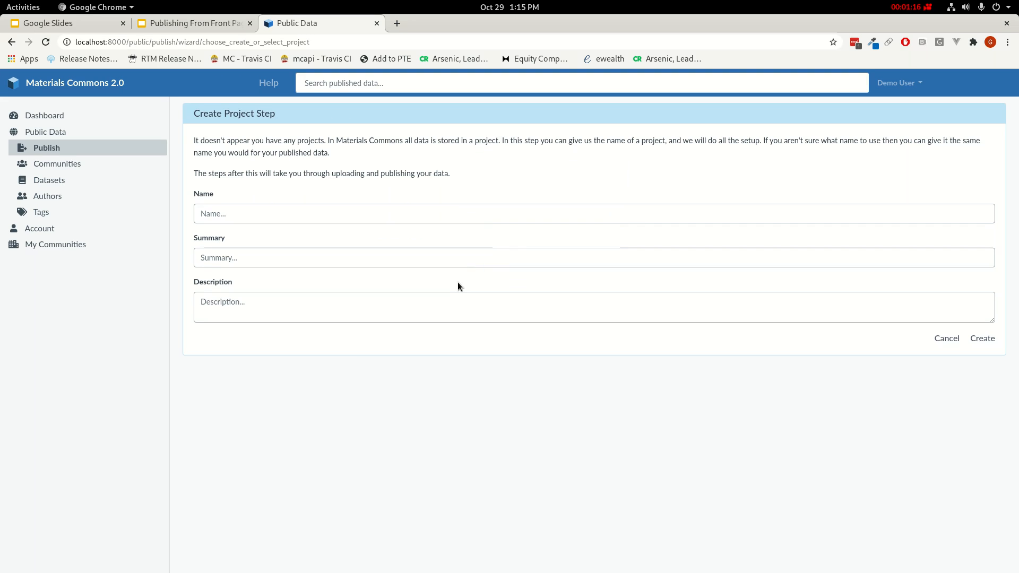
Create a project named "Demo Project", leaving its summary and description empty.
{"action": "left_click", "coordinate": [227, 214]}
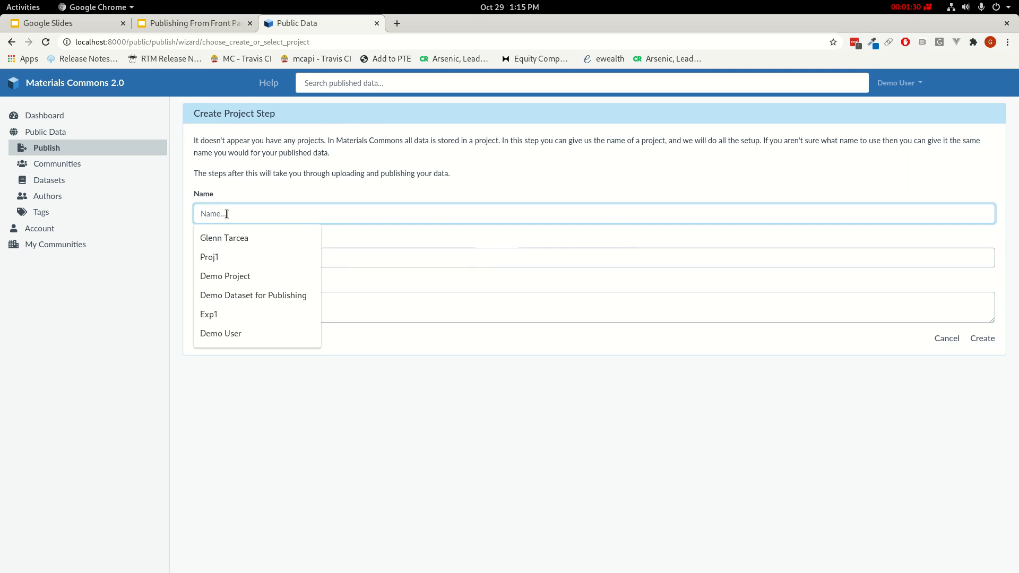
{"action": "left_click", "coordinate": [225, 277]}
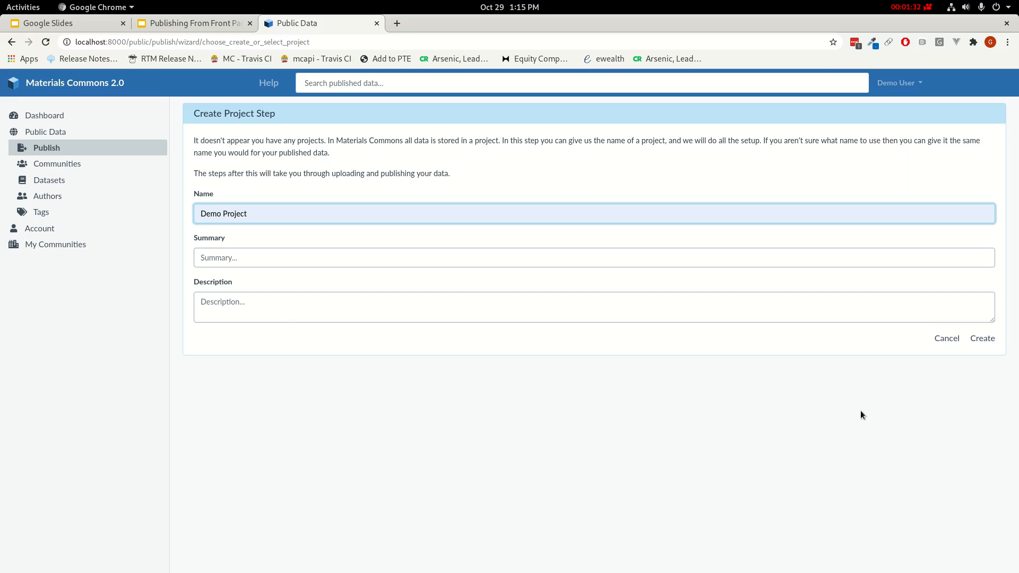
{"action": "left_click", "coordinate": [983, 339]}
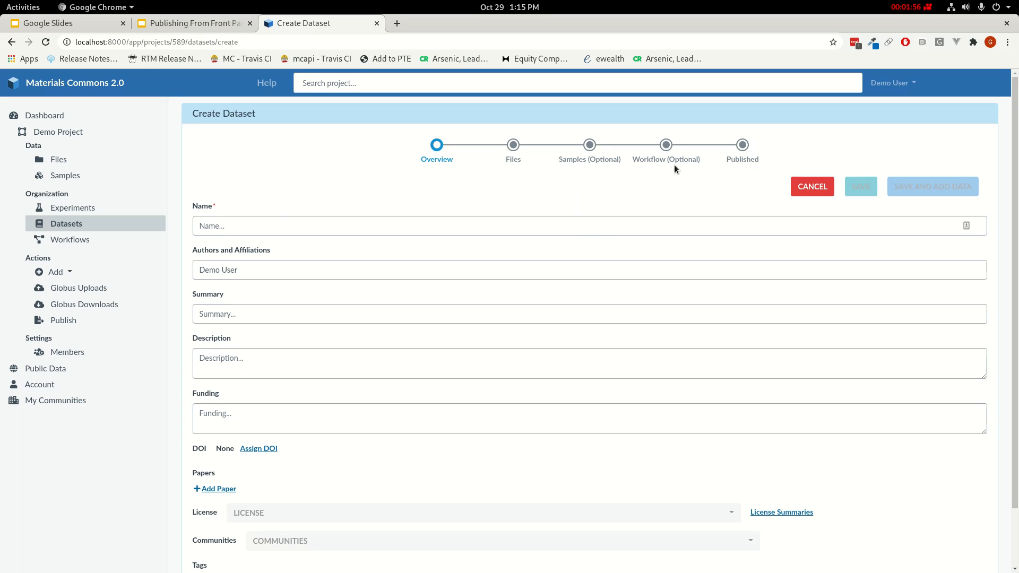
Name the new dataset "Demo Dataset for Publishing" and save it to continue with adding data.
{"action": "left_click", "coordinate": [214, 226]}
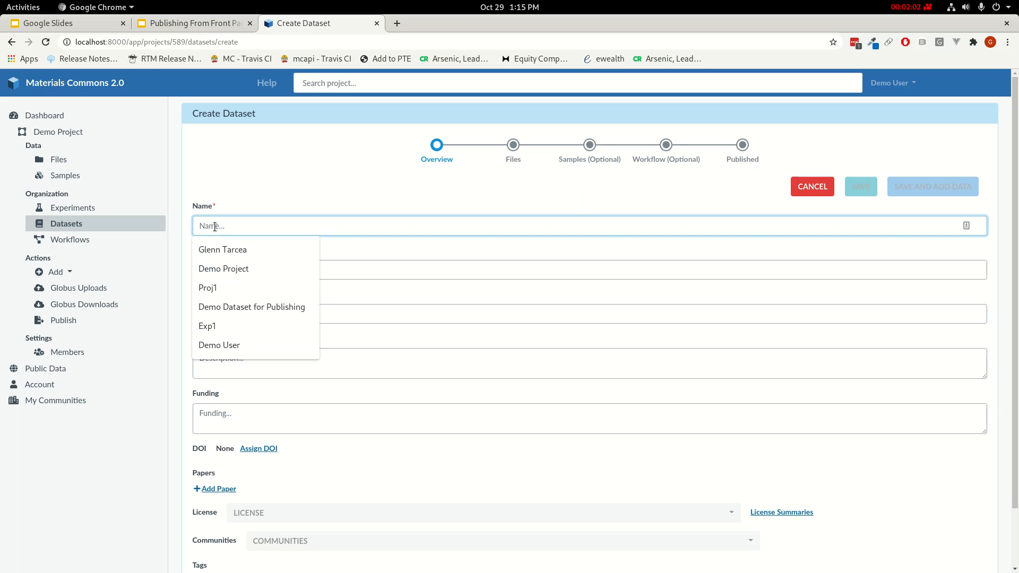
{"action": "type", "text": "De"}
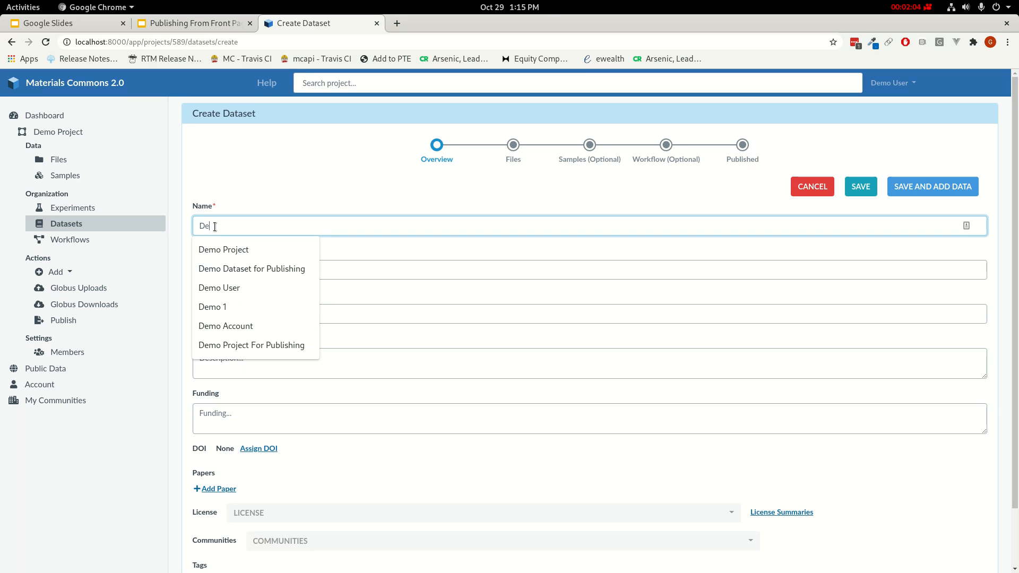
{"action": "type", "text": "mo Da"}
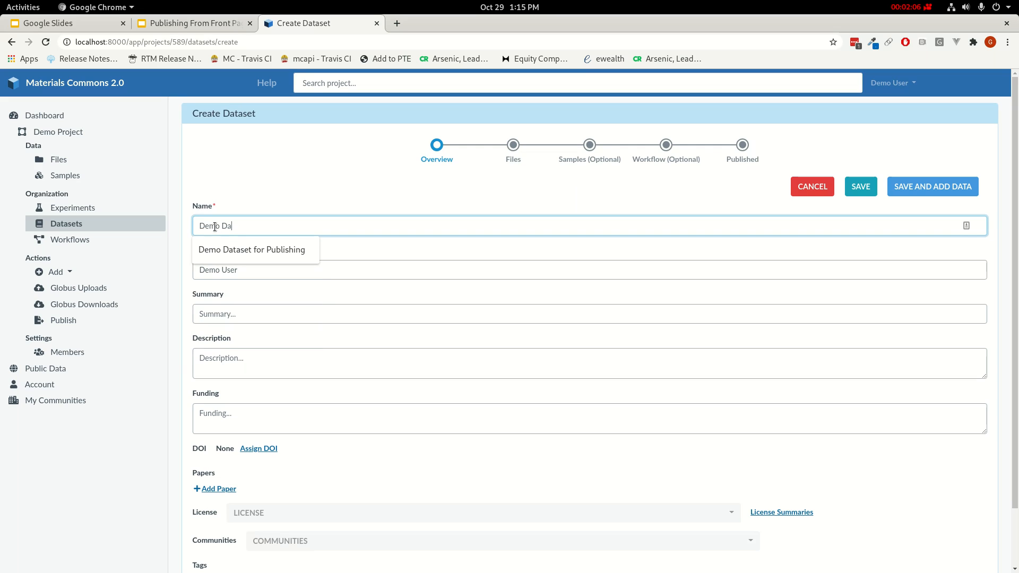
{"action": "type", "text": "taset"}
{"action": "key", "text": "Down"}
{"action": "key", "text": "Return"}
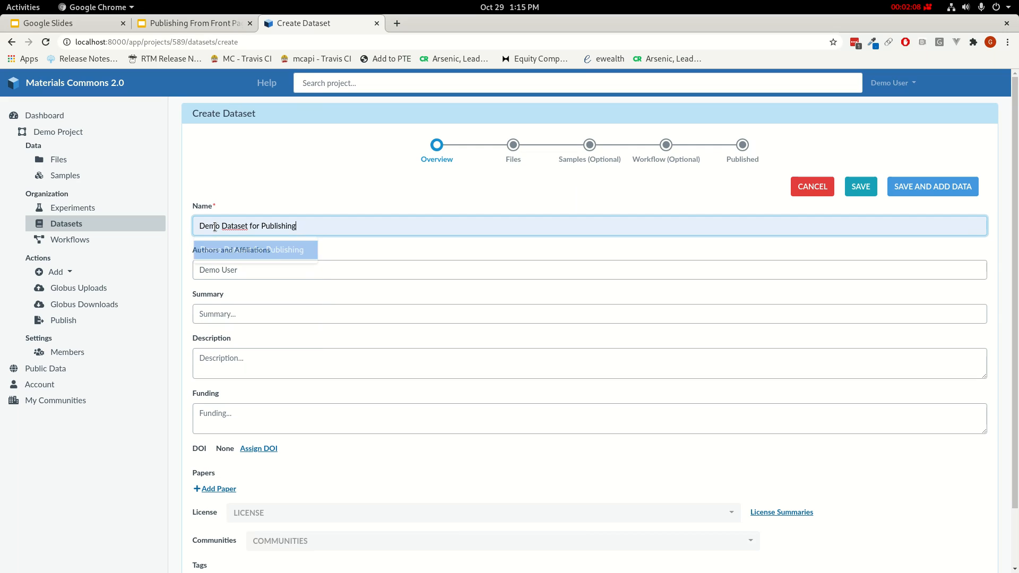
{"action": "left_click", "coordinate": [914, 189]}
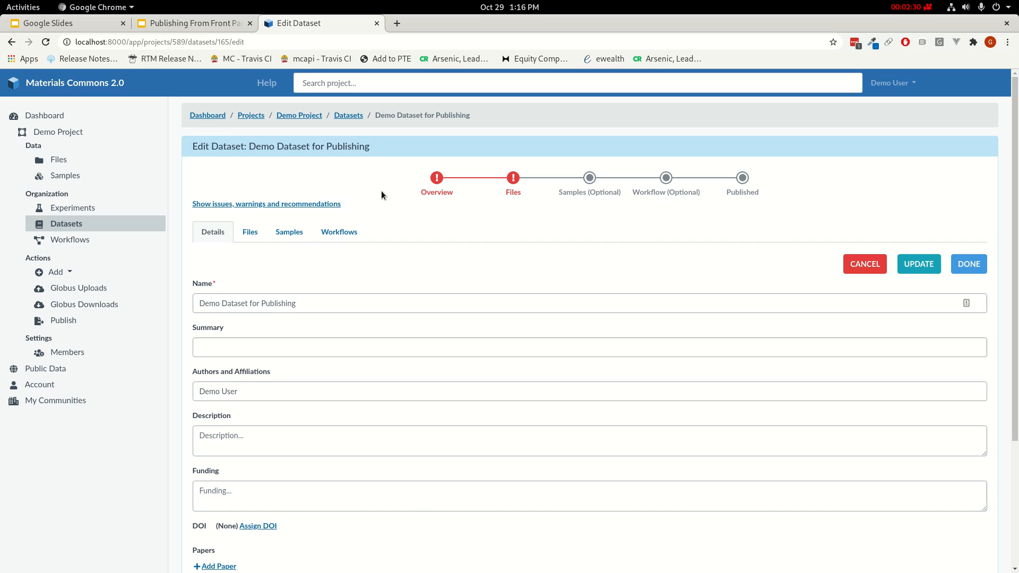
Show the dataset's issues and recommendations, and fill in the summary "A summary of the dataset" and the description "A description".
{"action": "left_click", "coordinate": [329, 206]}
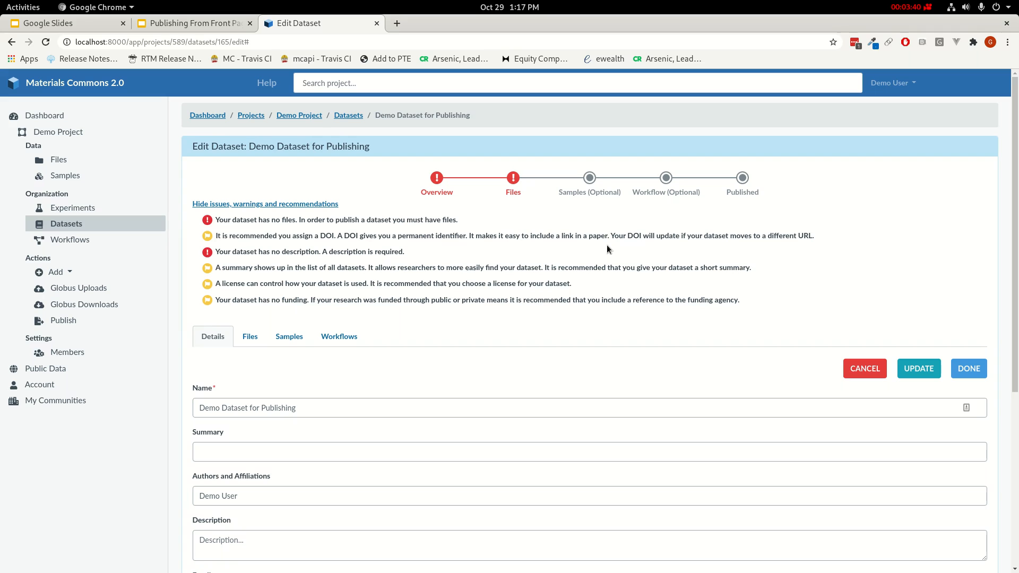
{"action": "scroll", "coordinate": [607, 246], "scroll_direction": "down", "scroll_amount": 4}
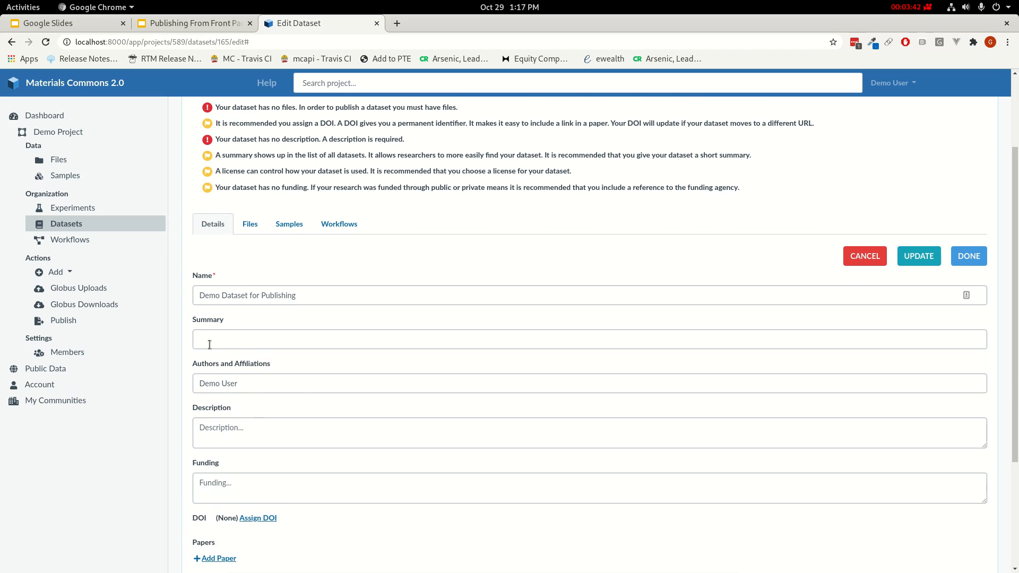
{"action": "left_click", "coordinate": [209, 345]}
{"action": "type", "text": "A summary of the dataset"}
{"action": "left_click", "coordinate": [250, 364]}
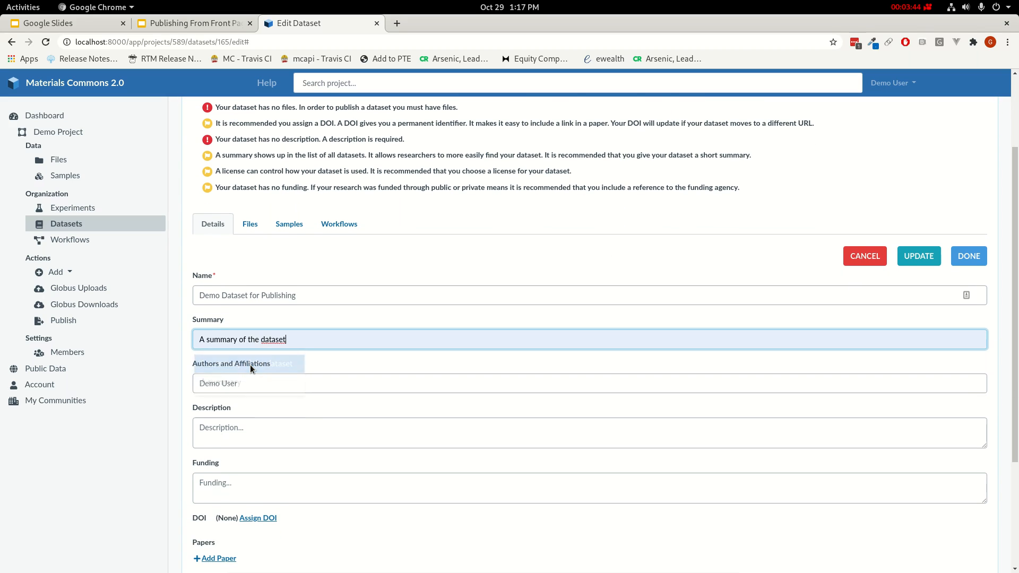
{"action": "left_click", "coordinate": [209, 427]}
{"action": "type", "text": "A"}
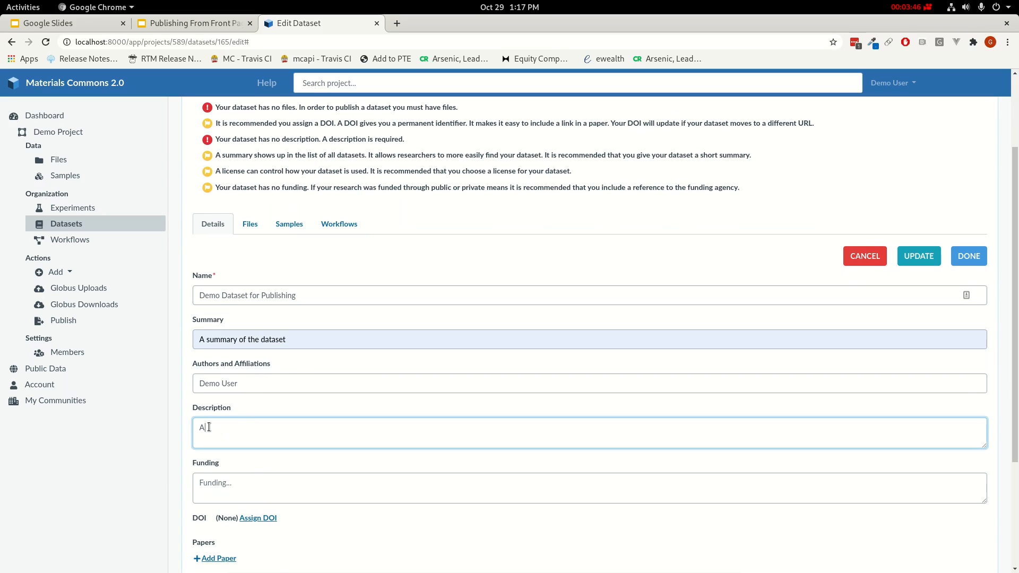
{"action": "type", "text": " description"}
{"action": "scroll", "coordinate": [531, 370], "scroll_direction": "down", "scroll_amount": 2}
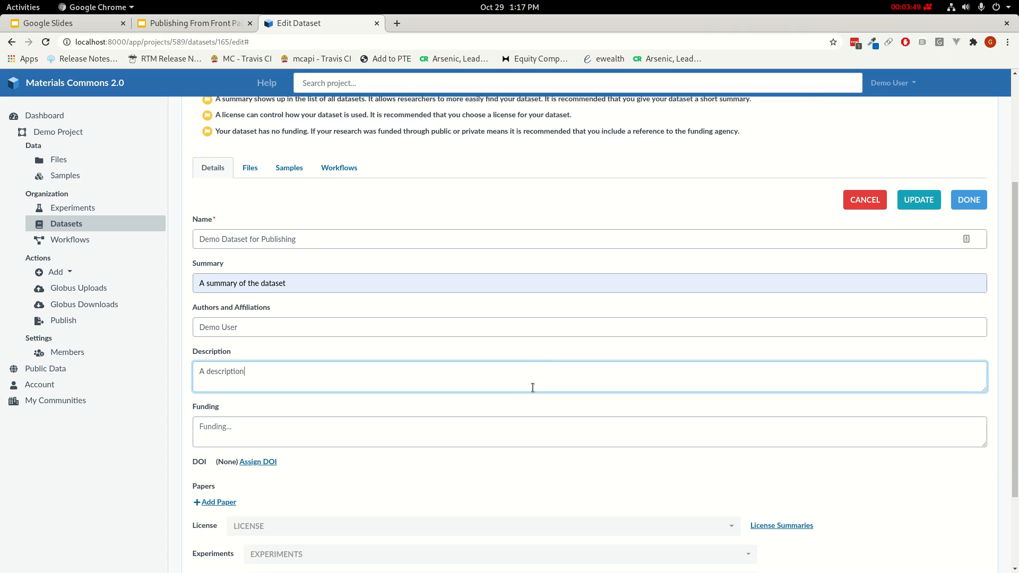
Assign a DOI to the dataset.
{"action": "left_click", "coordinate": [258, 462]}
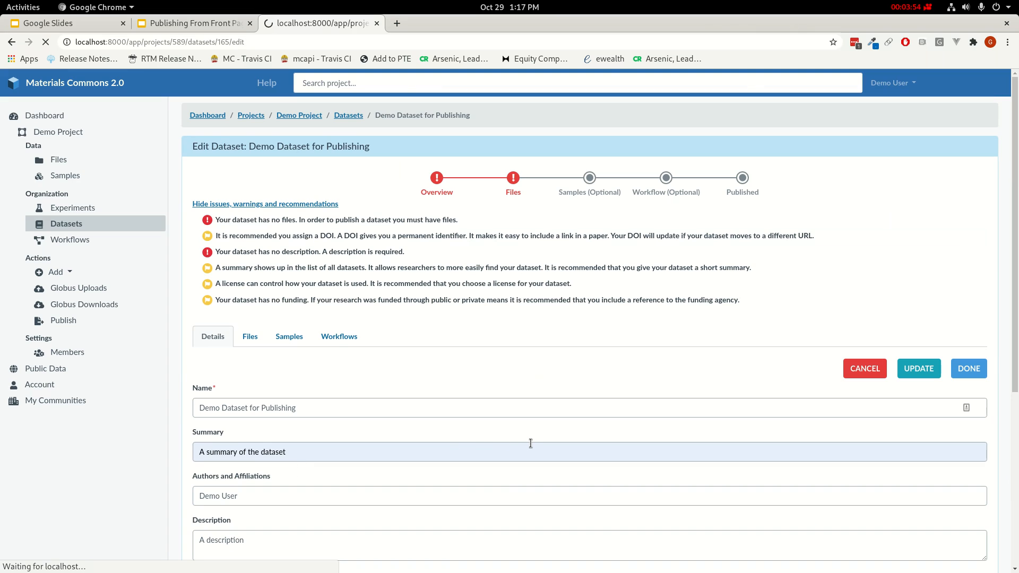
{"action": "scroll", "coordinate": [531, 443], "scroll_direction": "down", "scroll_amount": 1}
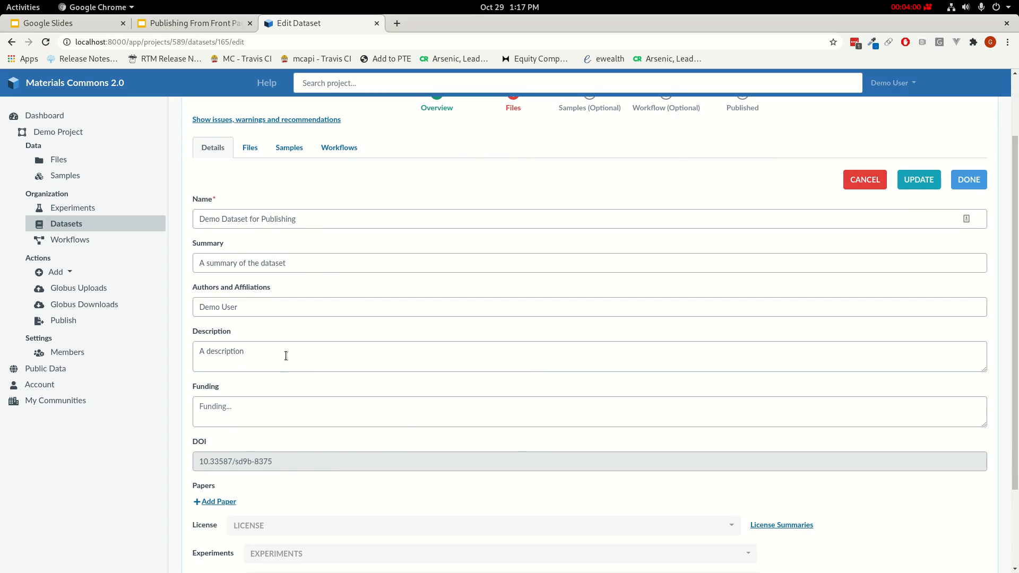
{"action": "scroll", "coordinate": [549, 350], "scroll_direction": "up", "scroll_amount": 3}
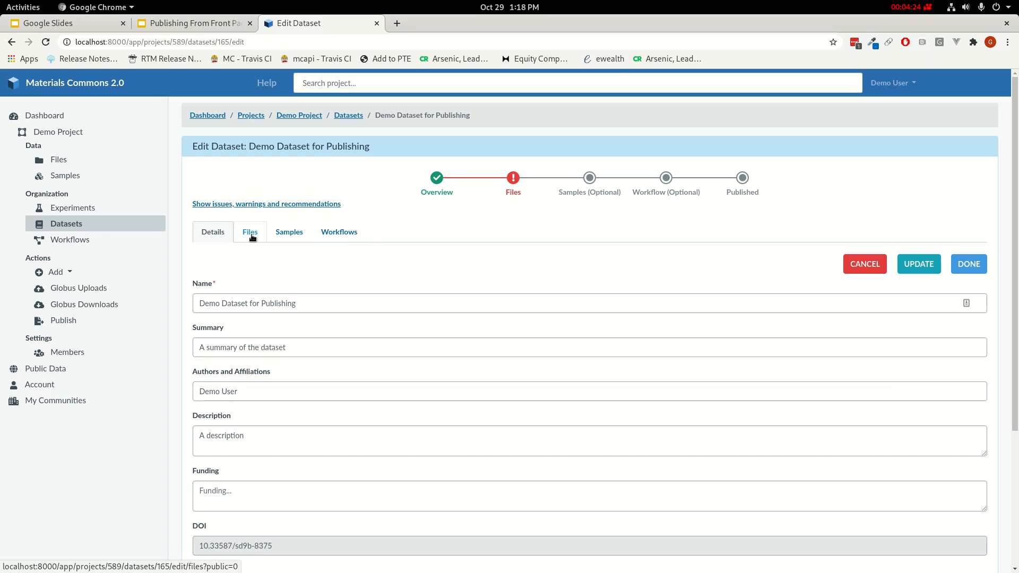
Upload ZX30D18_350C_10min_scan20191108A_IPFmap.jpg and data.xlsx from the demo folder to the dataset's files and finish uploading.
{"action": "left_click", "coordinate": [513, 187]}
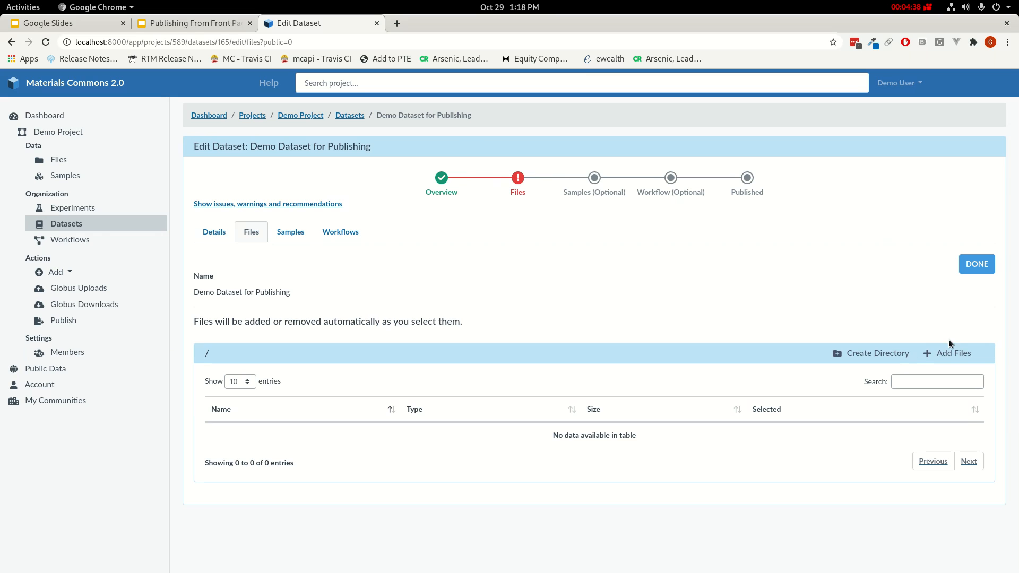
{"action": "left_click", "coordinate": [950, 353]}
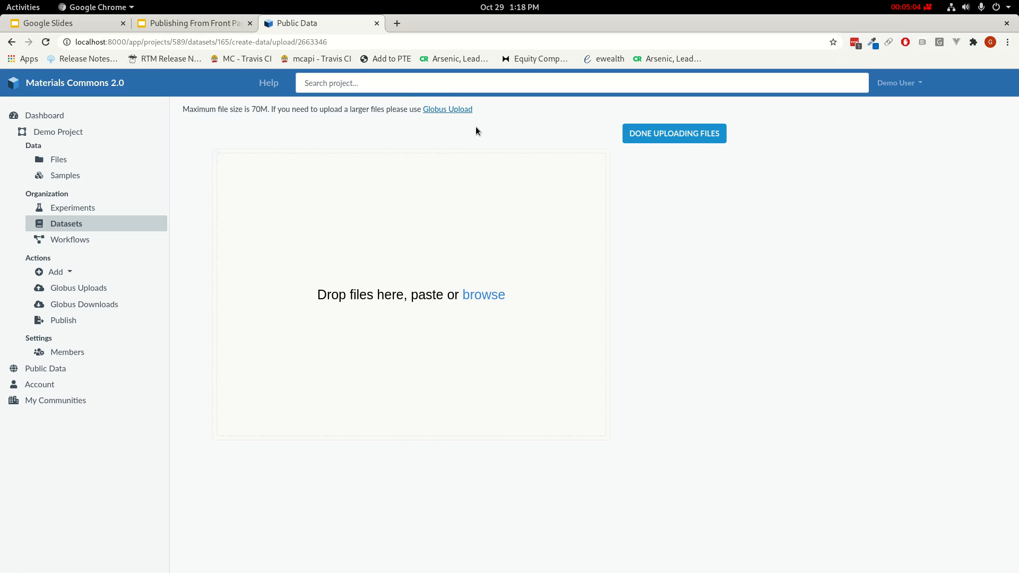
{"action": "left_click", "coordinate": [490, 298]}
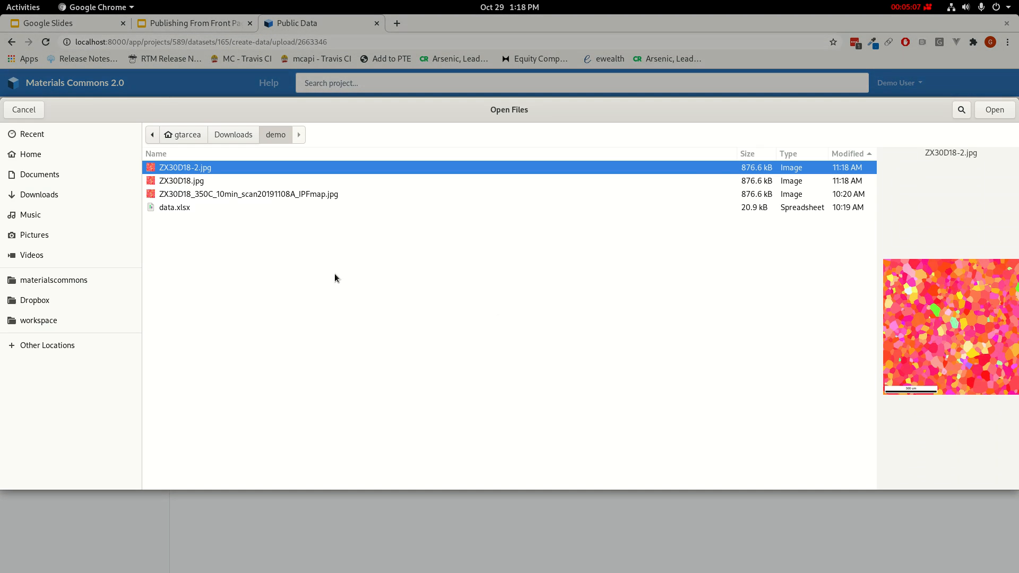
{"action": "left_click", "coordinate": [205, 193]}
{"action": "left_click", "coordinate": [180, 207], "text": "shift"}
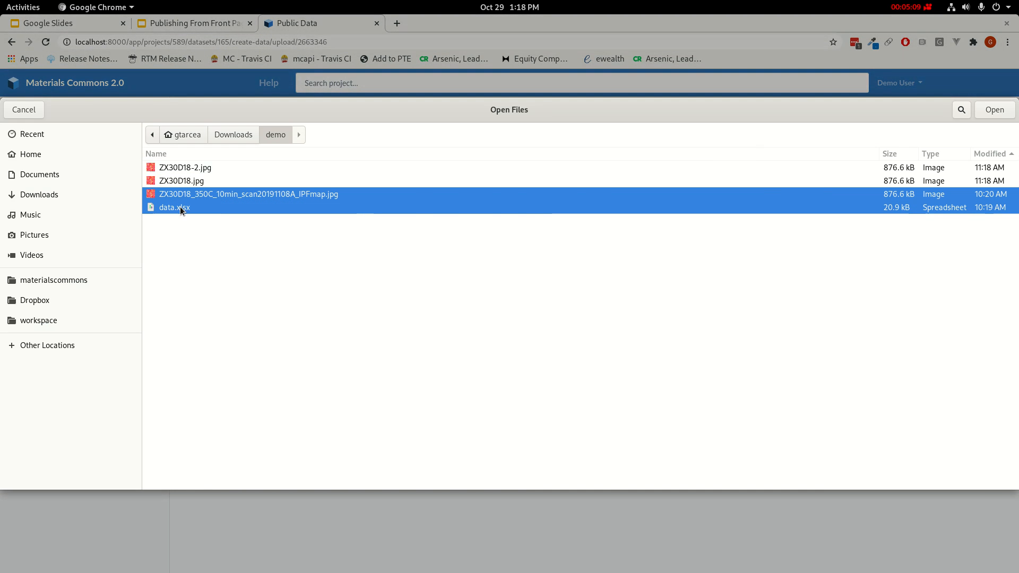
{"action": "left_click", "coordinate": [994, 109]}
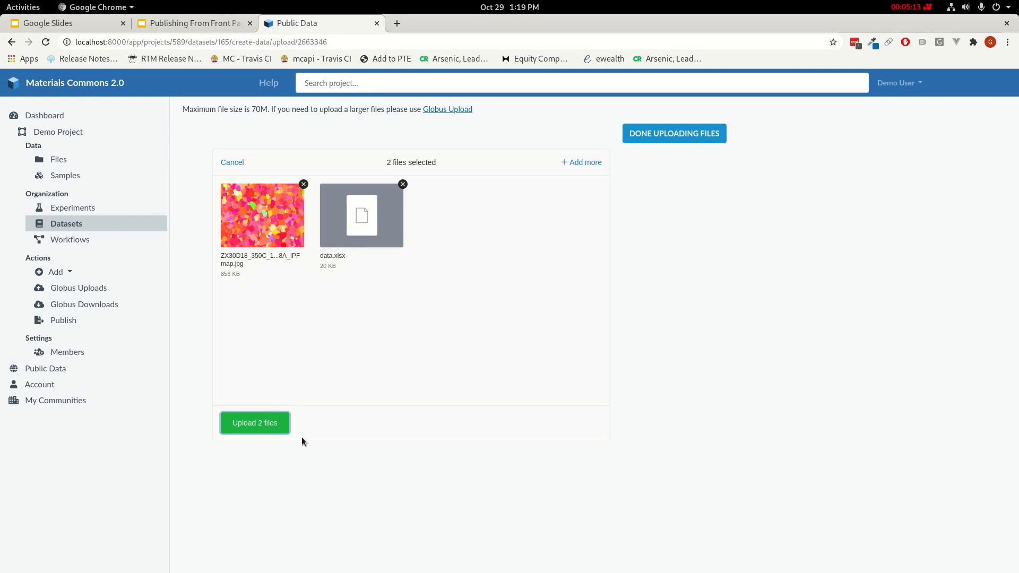
{"action": "left_click", "coordinate": [274, 426]}
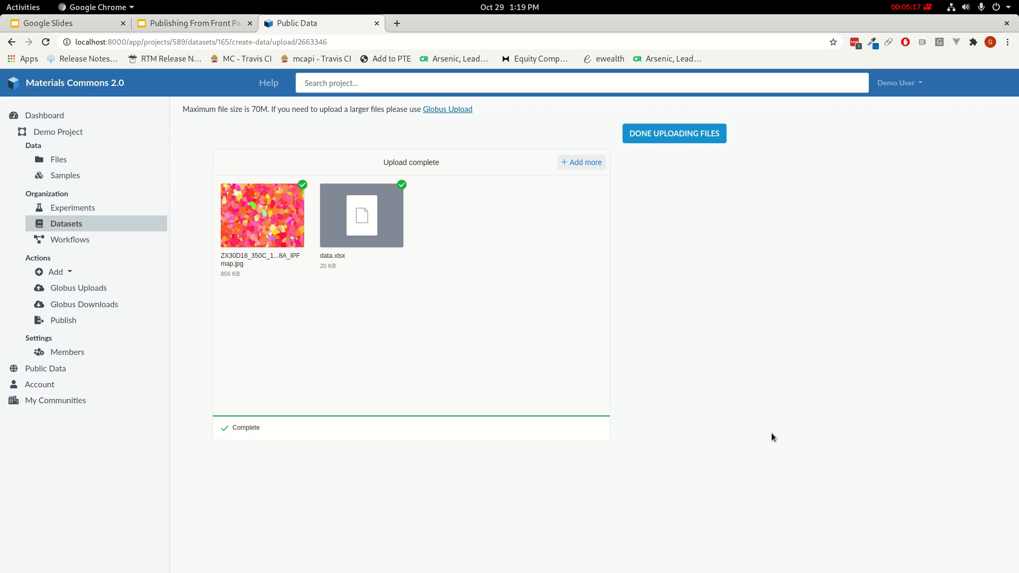
{"action": "left_click", "coordinate": [686, 135]}
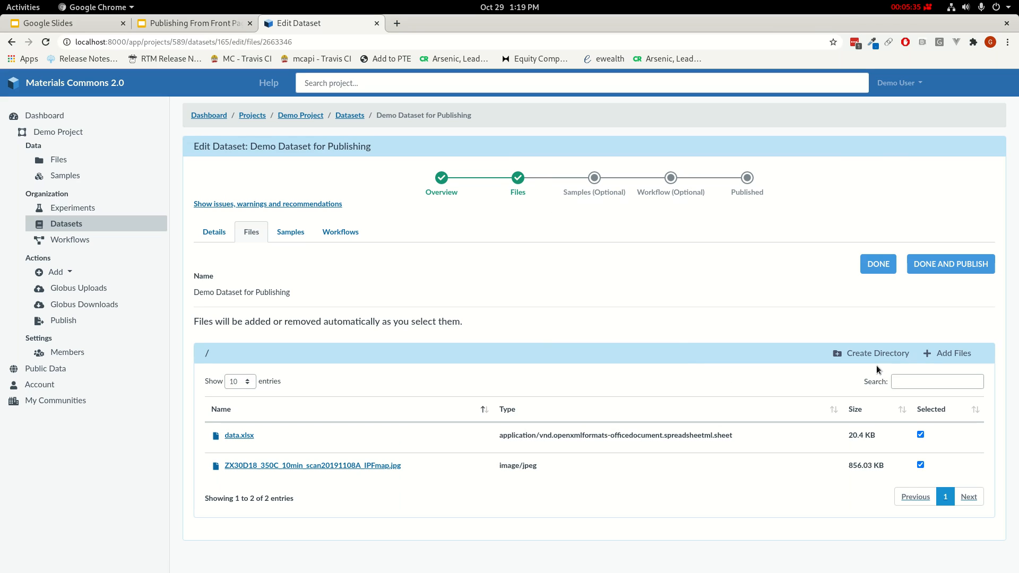
Deselect data.xlsx and ZX30D18_350C_10min_scan20191108A_IPFmap.jpg from the dataset, and select both files again.
{"action": "left_click", "coordinate": [920, 435]}
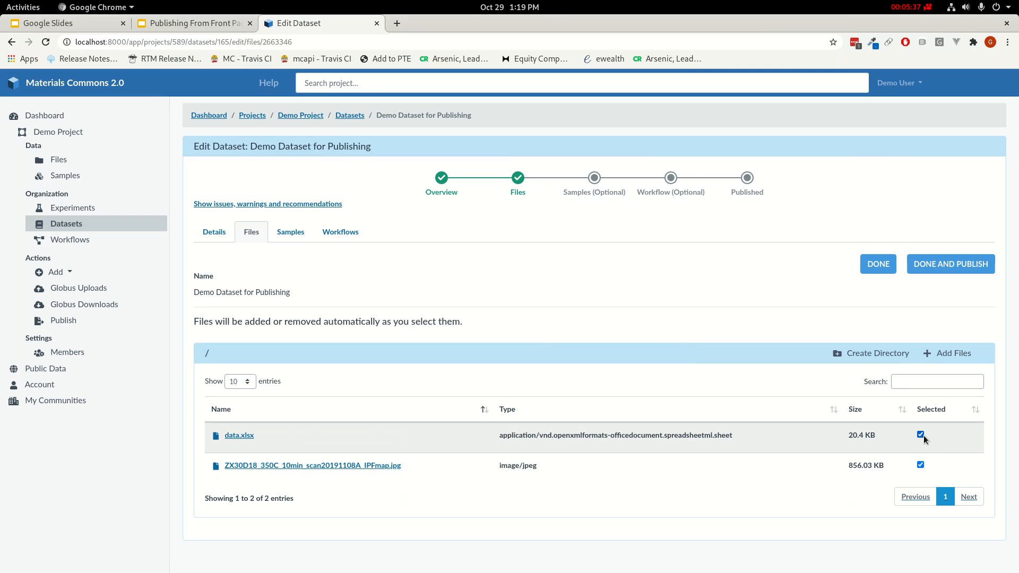
{"action": "left_click", "coordinate": [921, 464]}
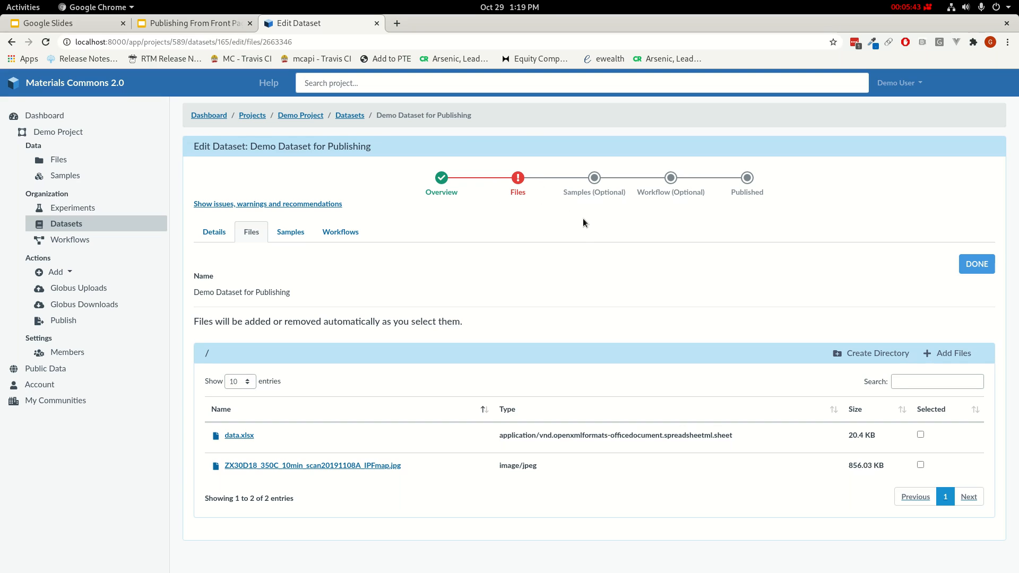
{"action": "left_click", "coordinate": [920, 435]}
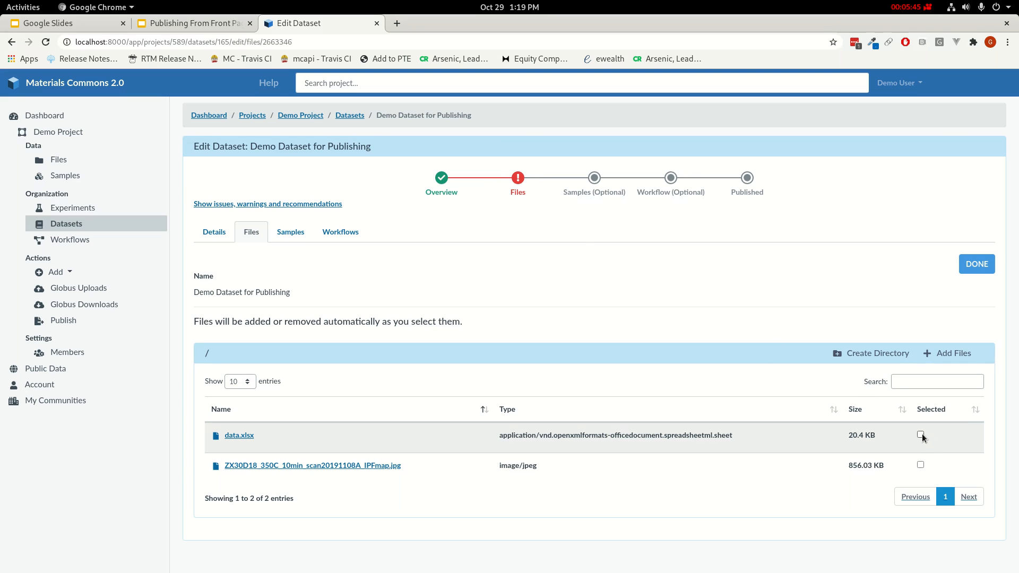
{"action": "left_click", "coordinate": [921, 465]}
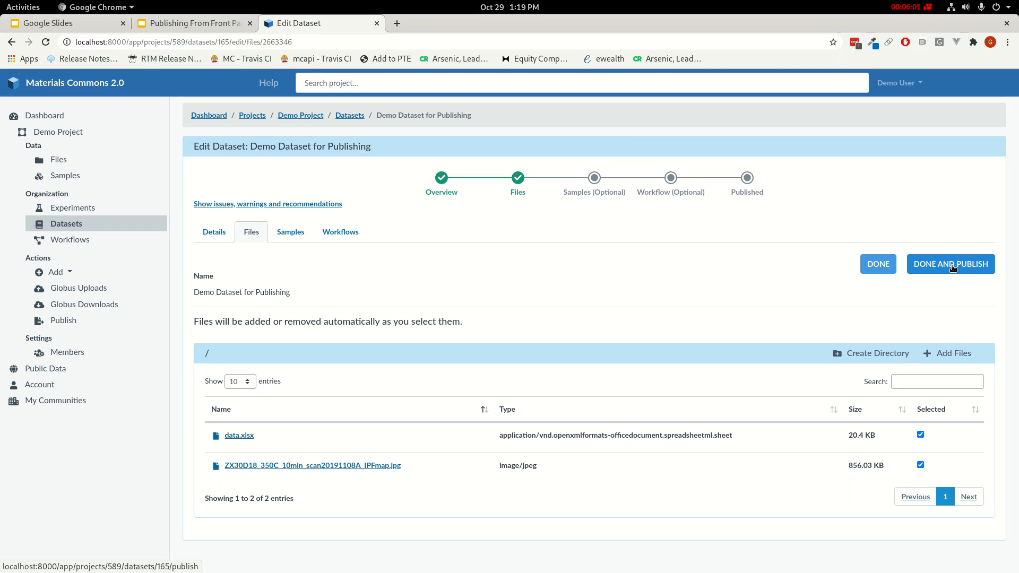
Finish editing and publish the dataset, and open Demo Dataset for Publishing from the public datasets.
{"action": "left_click", "coordinate": [952, 266]}
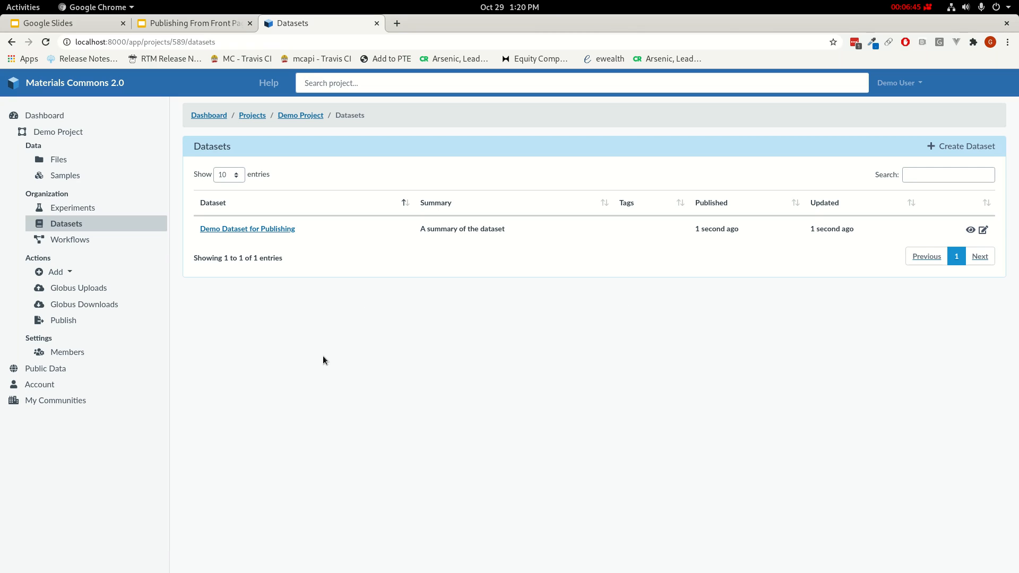
{"action": "left_click", "coordinate": [52, 370]}
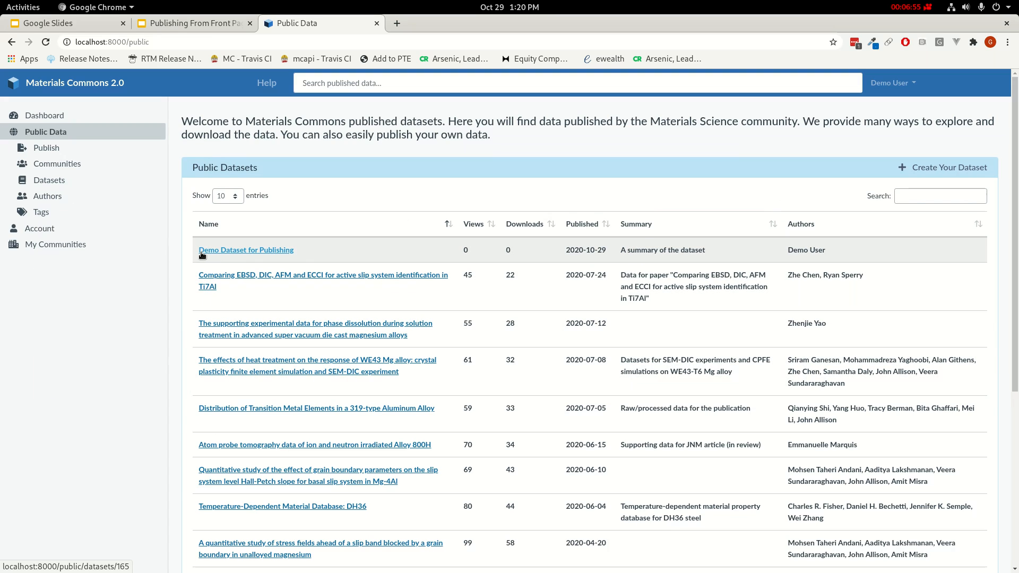
{"action": "left_click", "coordinate": [276, 254]}
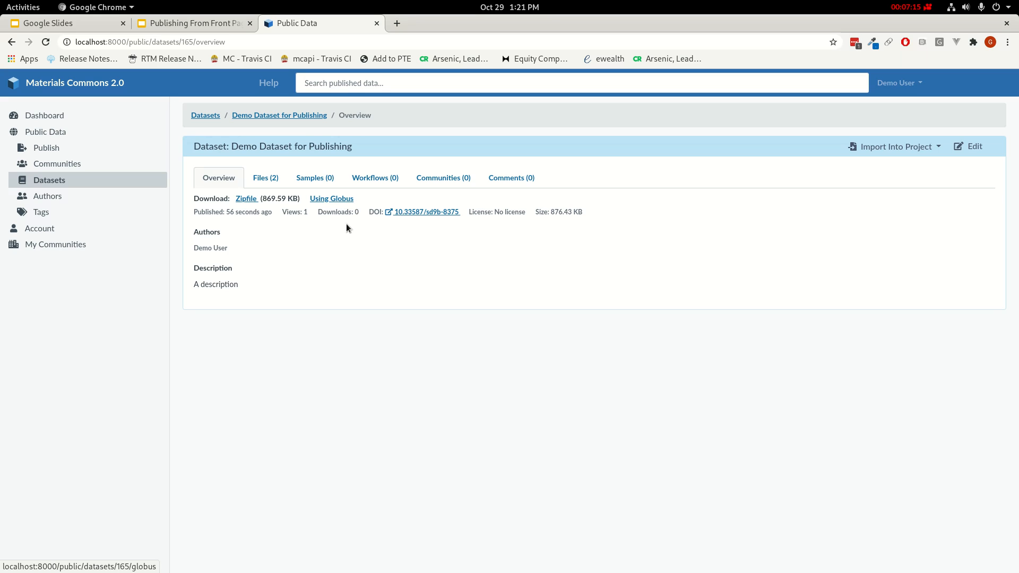
Show the published dataset's files, preview ZX30D18_350C_10min_scan20191108A_IPFmap.jpg, and return to the file list.
{"action": "left_click", "coordinate": [265, 181]}
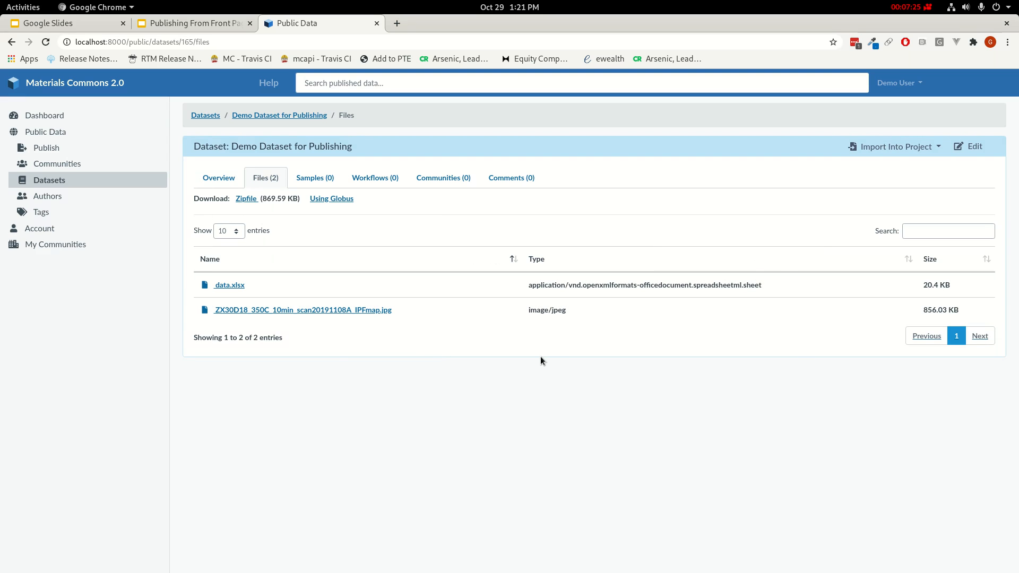
{"action": "left_click", "coordinate": [343, 312]}
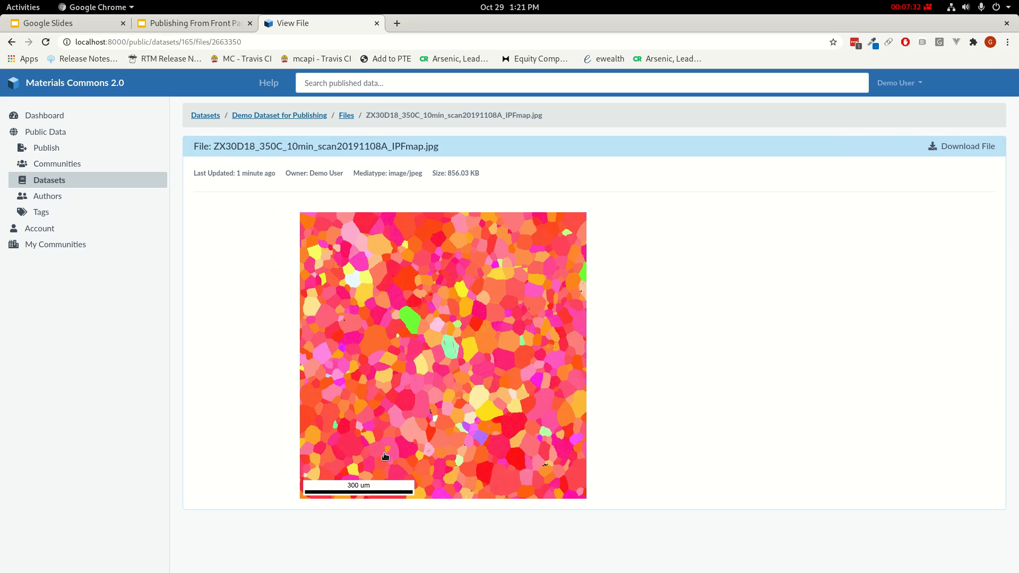
{"action": "left_click", "coordinate": [12, 42]}
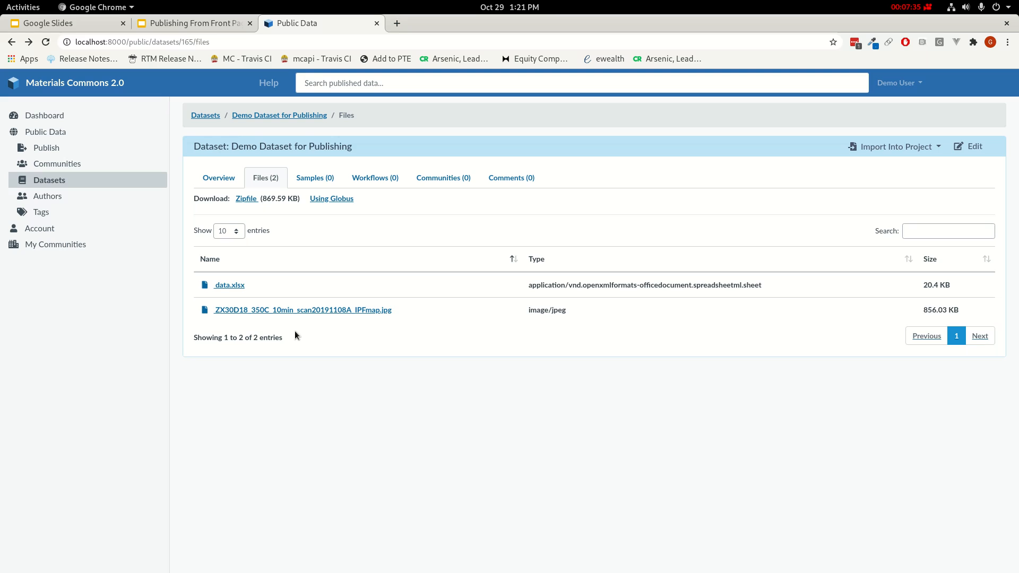
View data.xlsx in the published dataset and examine its Create Samples, Gleeble and Heat Treatment sheets.
{"action": "left_click", "coordinate": [240, 286]}
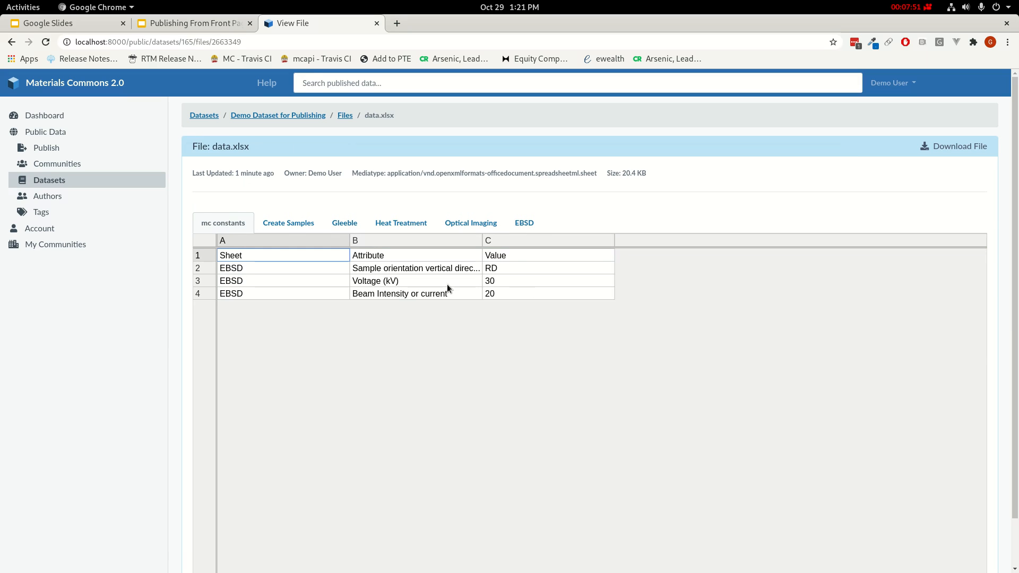
{"action": "left_click", "coordinate": [287, 224]}
{"action": "left_click", "coordinate": [344, 224]}
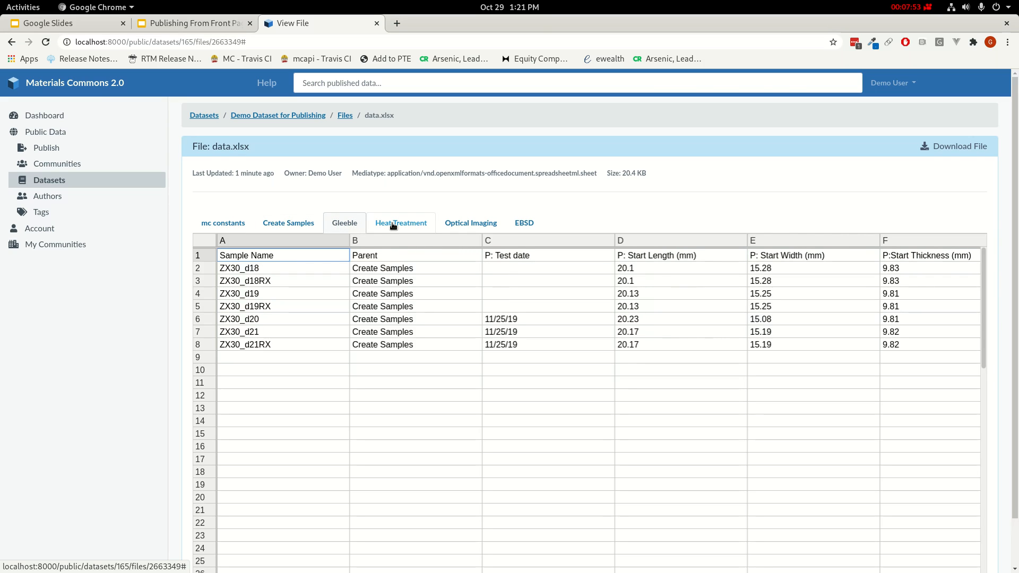
{"action": "left_click", "coordinate": [393, 224]}
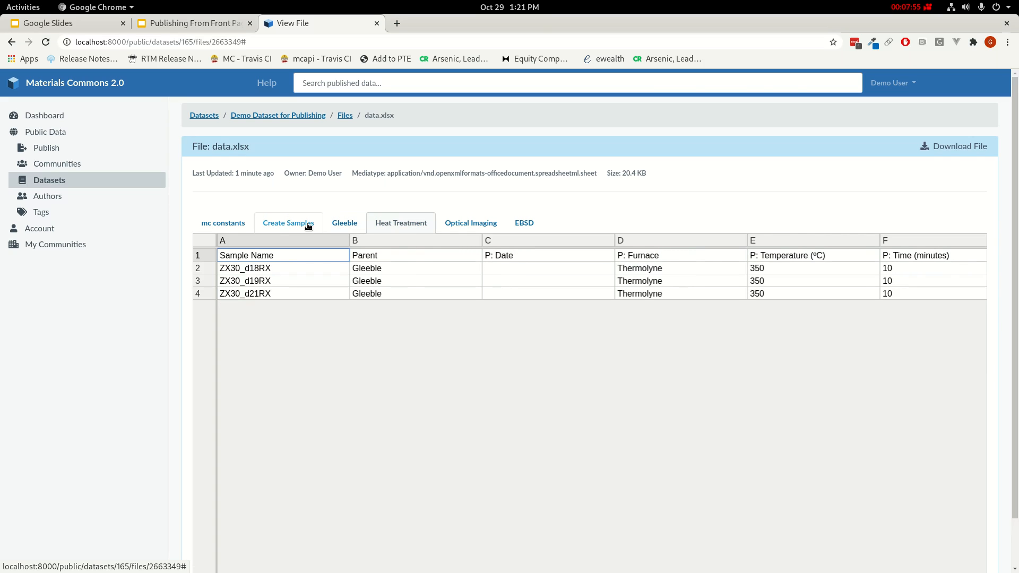
{"action": "scroll", "coordinate": [348, 289], "scroll_direction": "down", "scroll_amount": 2}
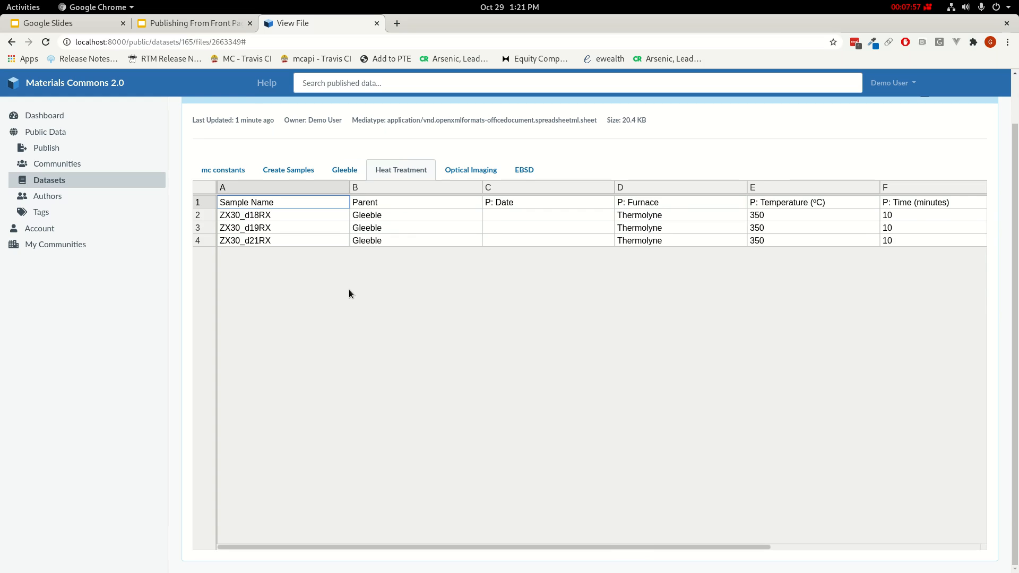
{"action": "scroll", "coordinate": [349, 288], "scroll_direction": "up", "scroll_amount": 1}
{"action": "scroll", "coordinate": [432, 481], "scroll_direction": "down", "scroll_amount": 1}
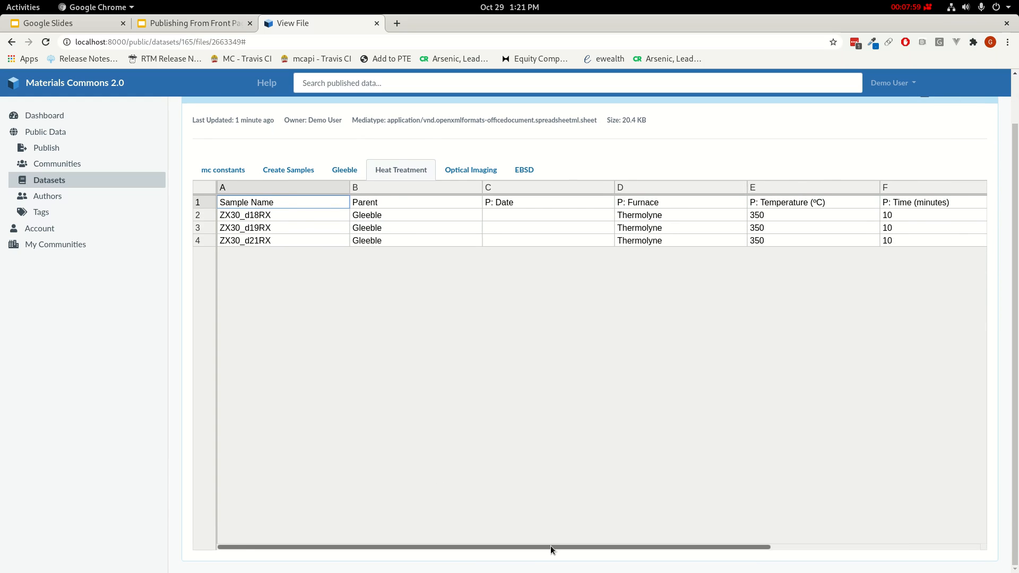
{"action": "mouse_move", "coordinate": [550, 546]}
{"action": "left_mouse_down"}
{"action": "mouse_move", "coordinate": [695, 549]}
{"action": "mouse_move", "coordinate": [555, 548]}
{"action": "left_mouse_up"}
{"action": "scroll", "coordinate": [514, 435], "scroll_direction": "up", "scroll_amount": 2}
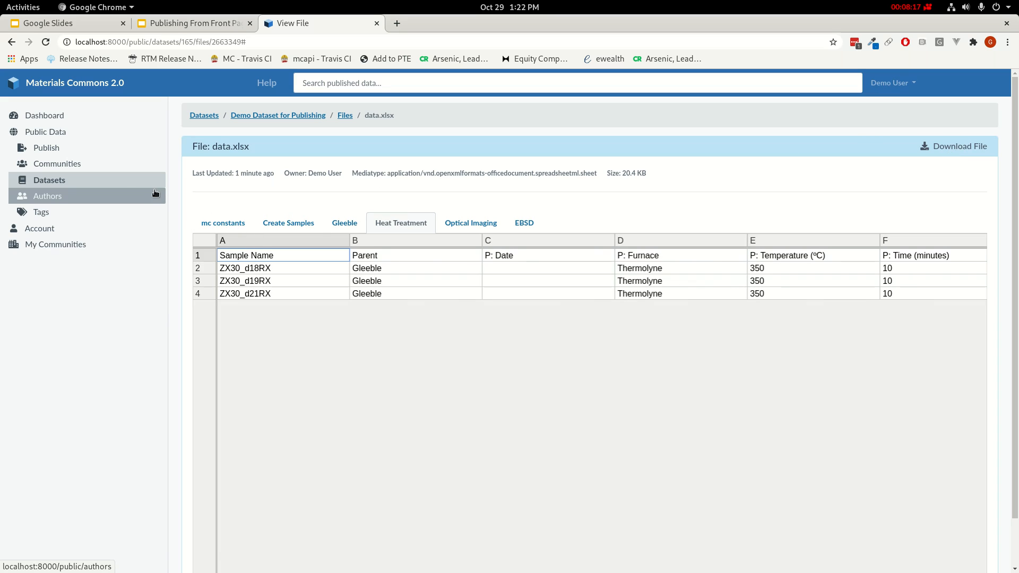
Go to the dashboard and show the account's published datasets.
{"action": "left_click", "coordinate": [54, 117]}
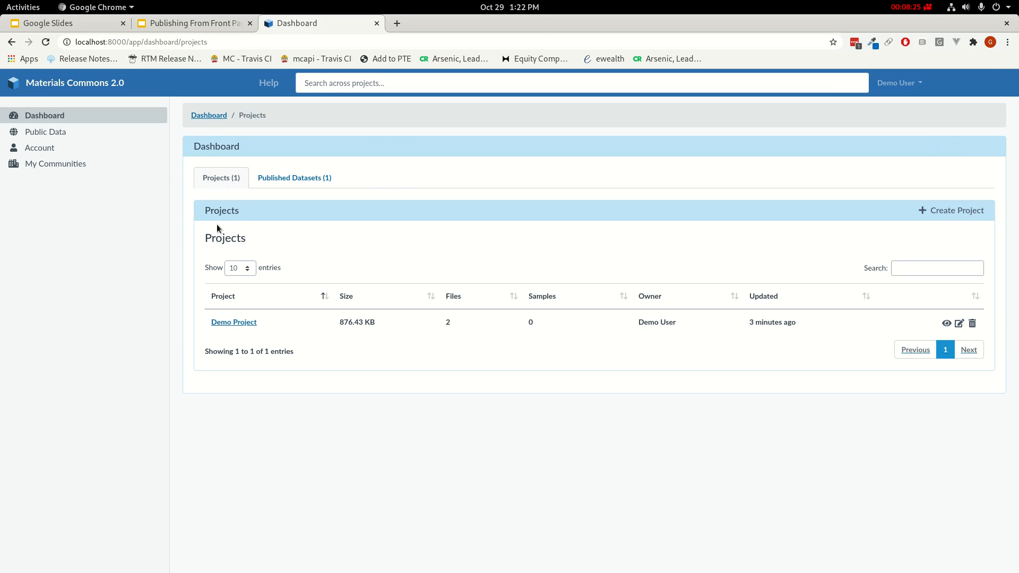
{"action": "left_click", "coordinate": [292, 180]}
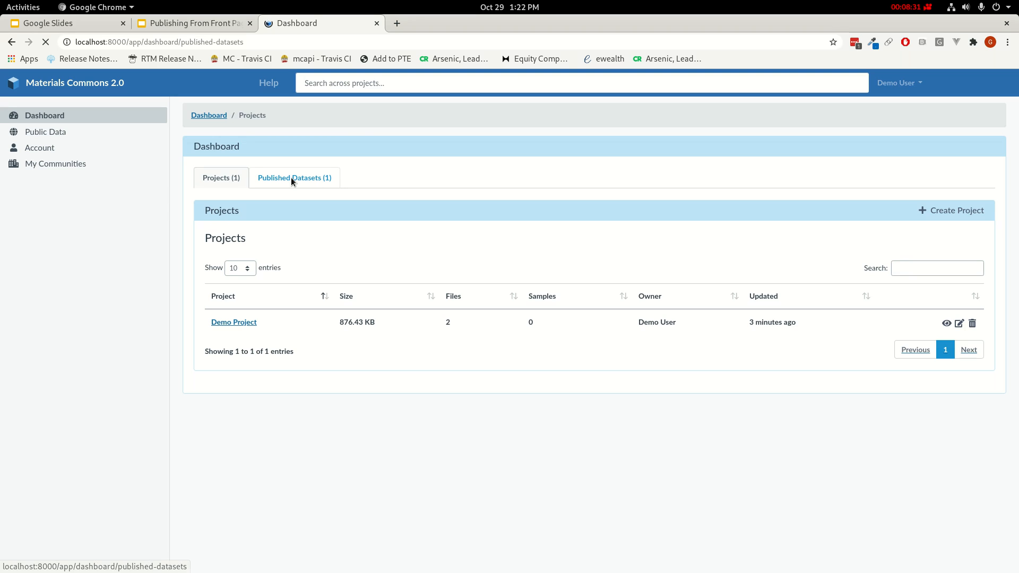